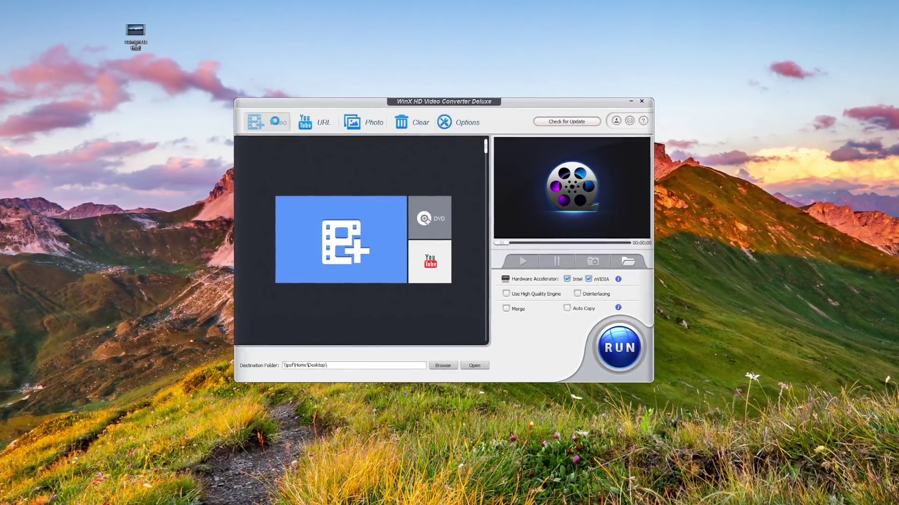
# Load 'compress this!' from the Desktop, keep MP4 Video as output, and start converting
pyautogui.click(278, 124)
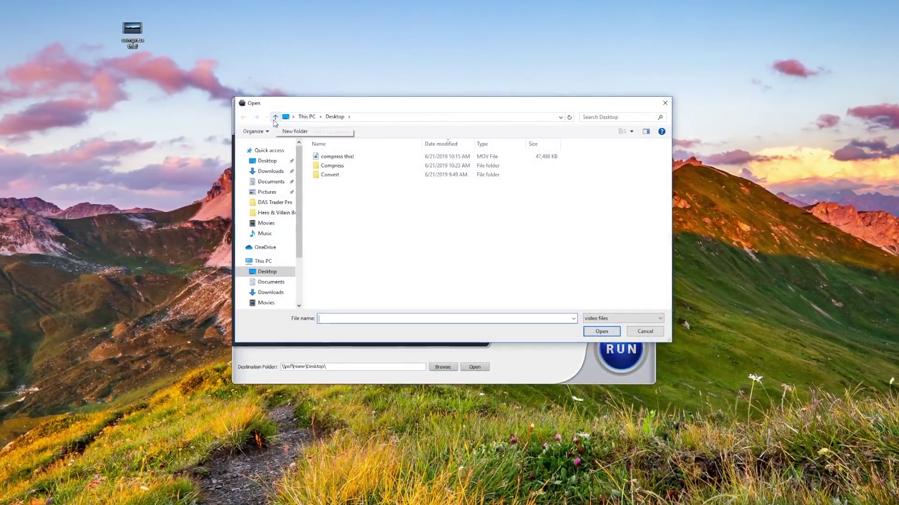
pyautogui.click(322, 157)
pyautogui.doubleClick(322, 157)
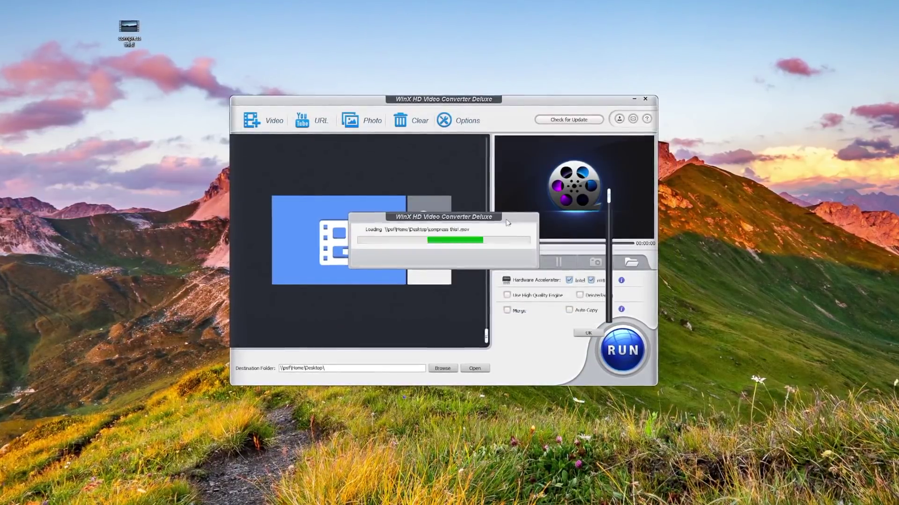
pyautogui.click(586, 330)
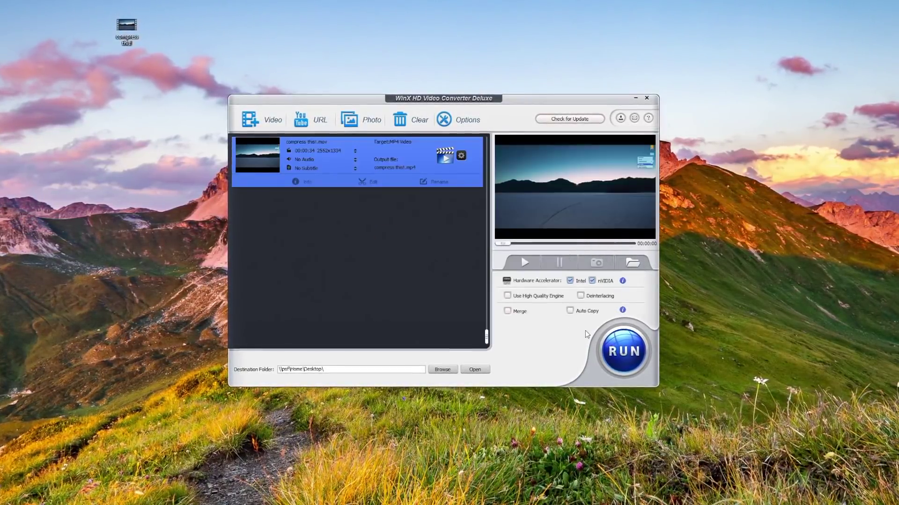
pyautogui.click(620, 350)
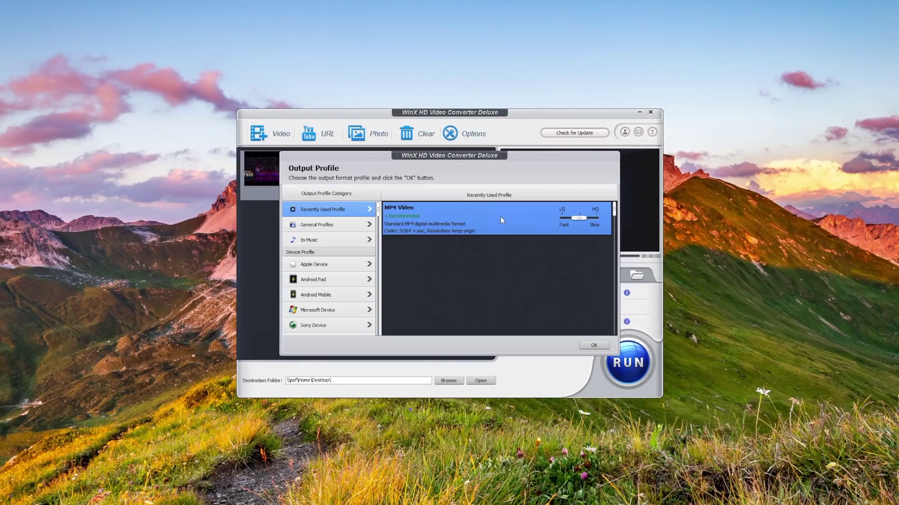
# Confirm MP4 Video as the output profile and run the This Video.mov conversion
pyautogui.click(594, 344)
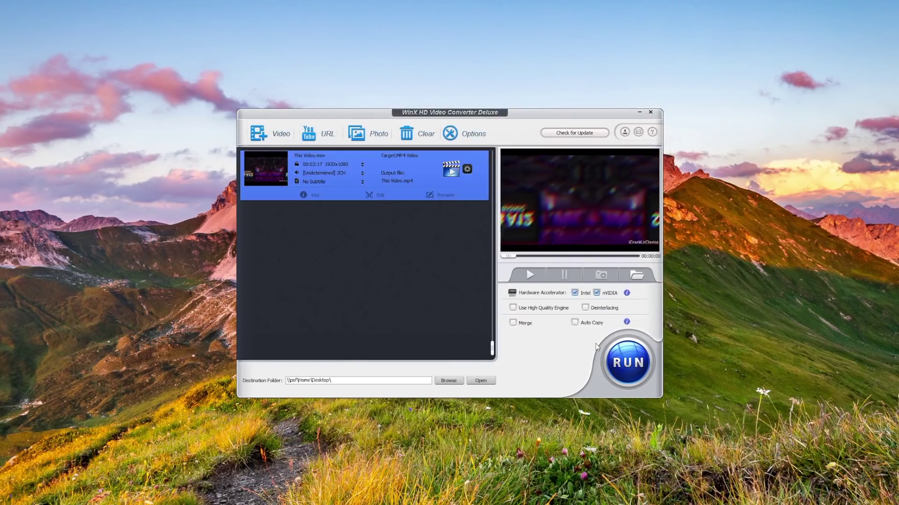
pyautogui.click(628, 367)
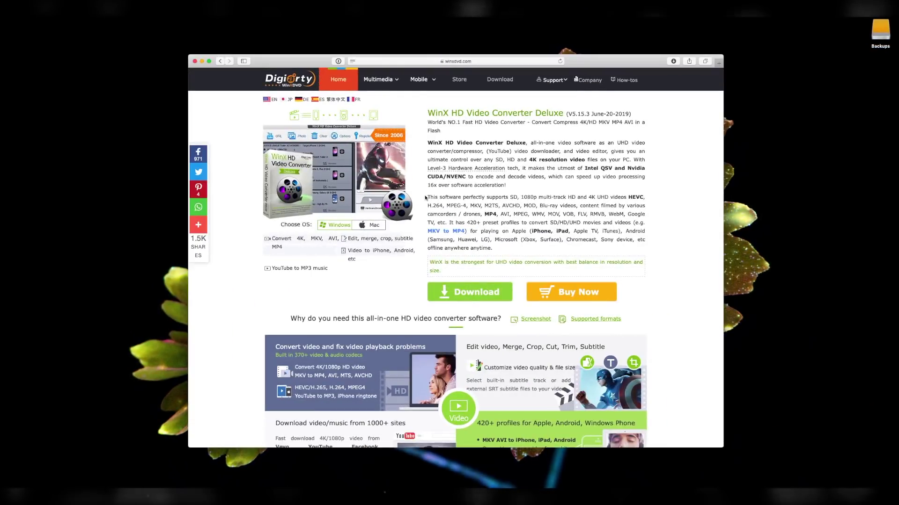
# Select the 'This software perfectly supports…' paragraph listing supported formats and devices
pyautogui.moveTo(427, 198); pyautogui.dragTo(528, 198)
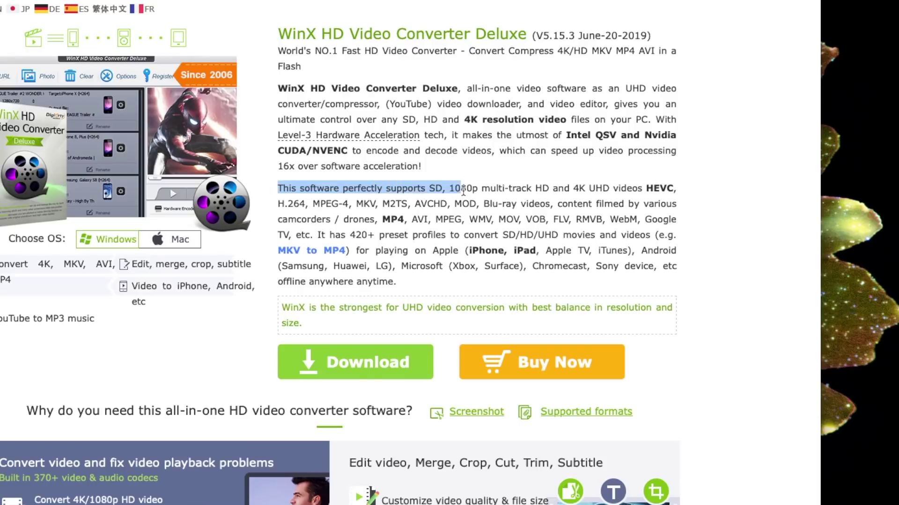
pyautogui.moveTo(463, 191); pyautogui.dragTo(600, 278)
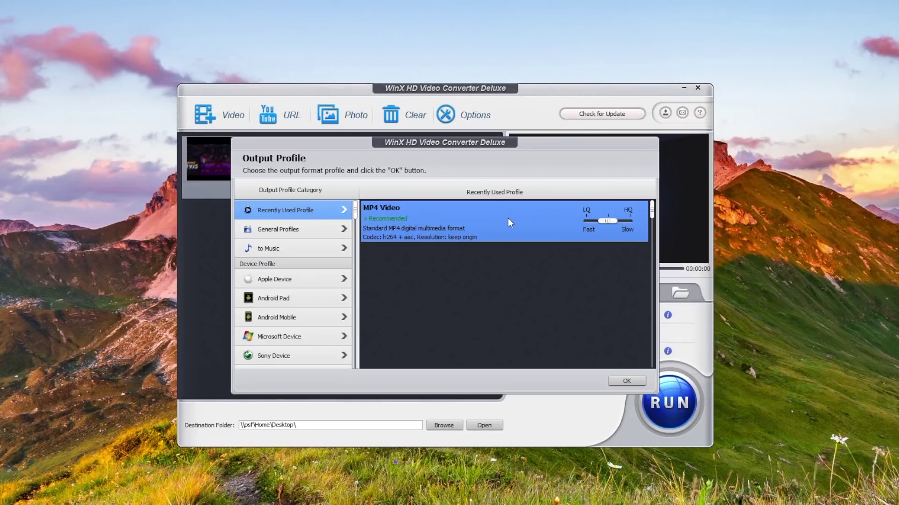
# Accept MP4 Video in Output Profile and run the conversion to the Desktop
pyautogui.click(628, 379)
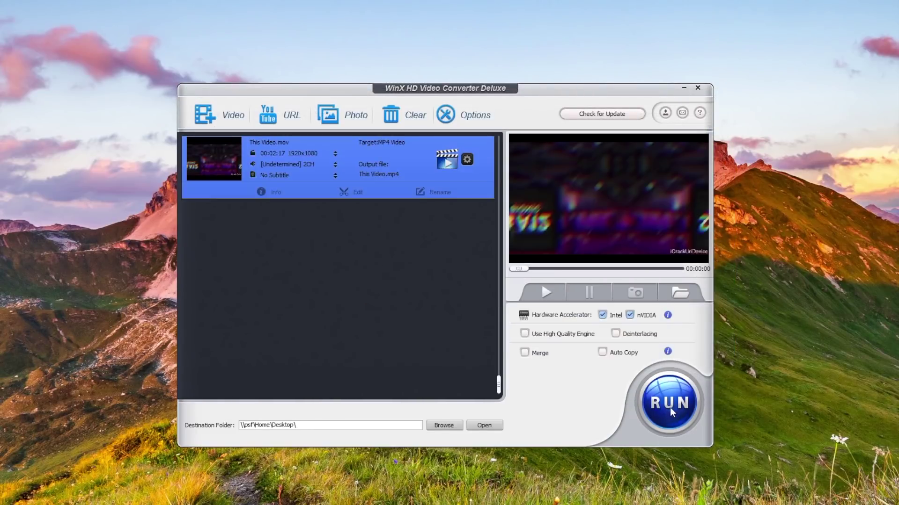
pyautogui.click(670, 407)
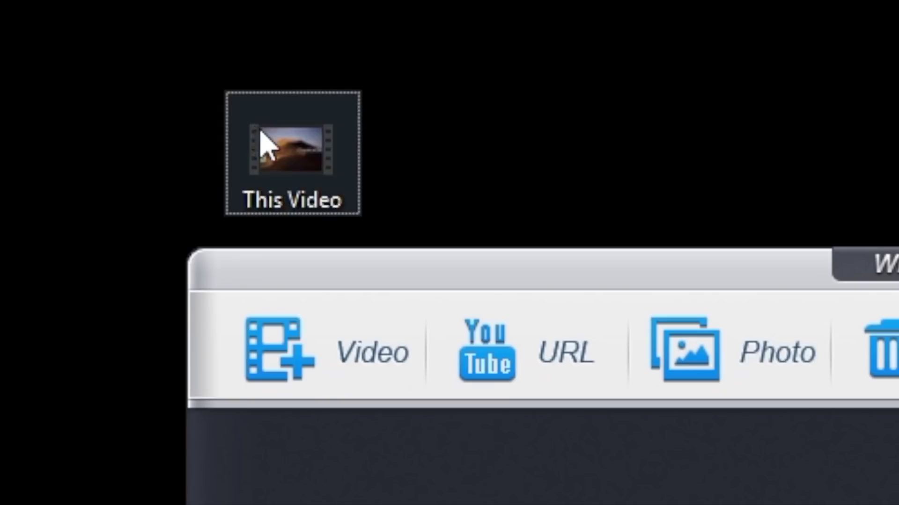
# Drop This Video from the desktop into the converter, accept MP4 Video, and run it
pyautogui.moveTo(332, 164); pyautogui.dragTo(658, 504)
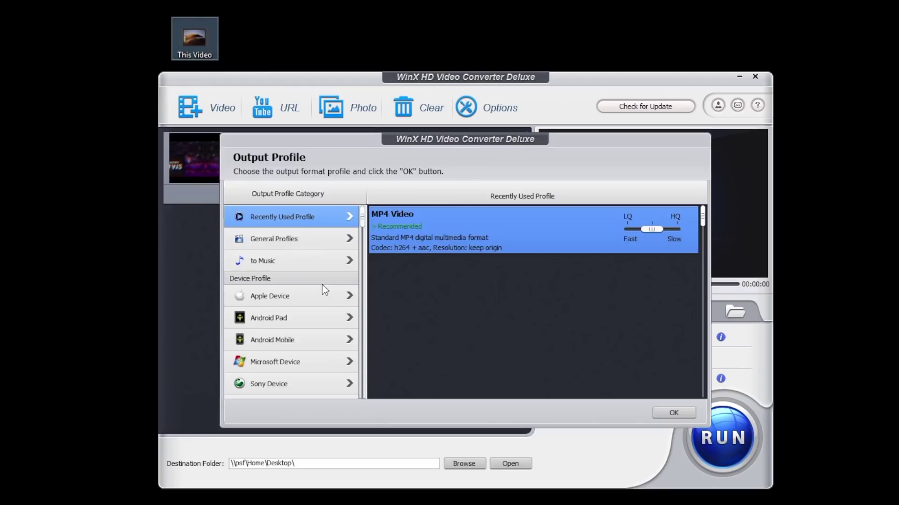
pyautogui.click(674, 412)
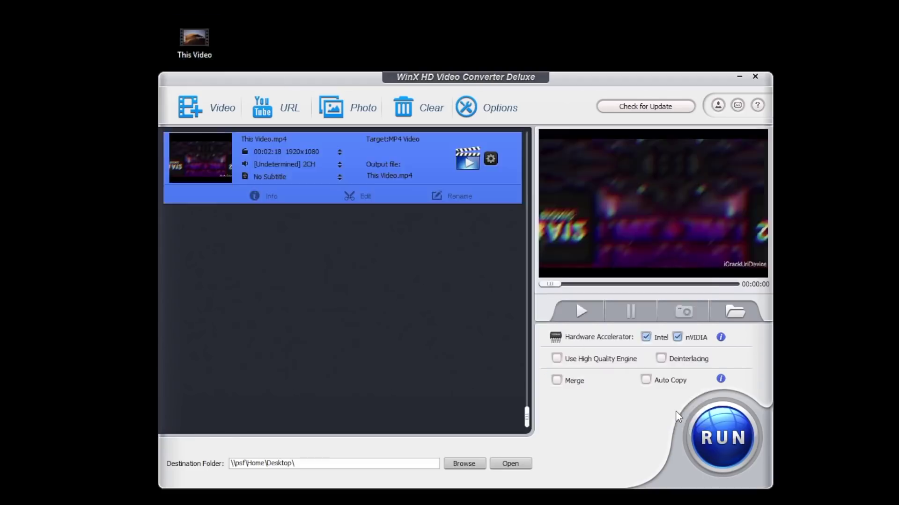
pyautogui.click(725, 440)
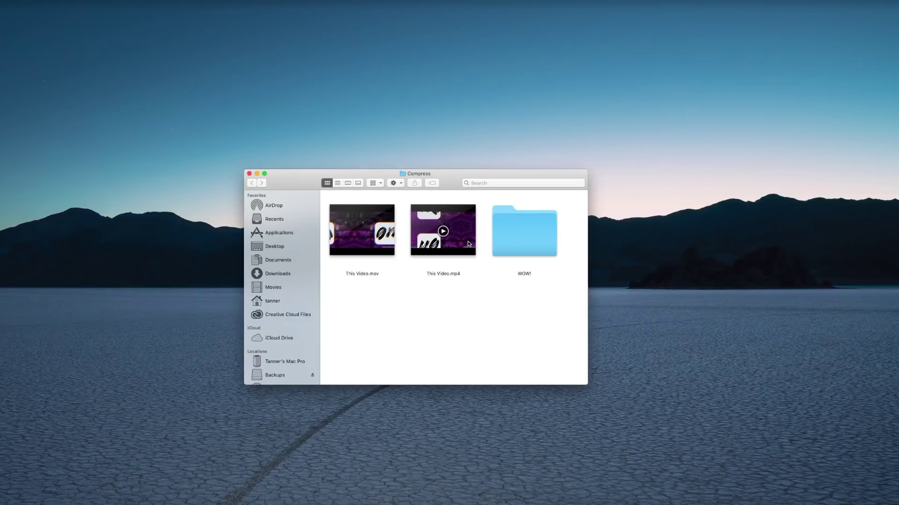
# In Gallery view, compare sizes: This Video.mov 110.6 MB versus This Video.mp4 20.9 MB
pyautogui.click(357, 183)
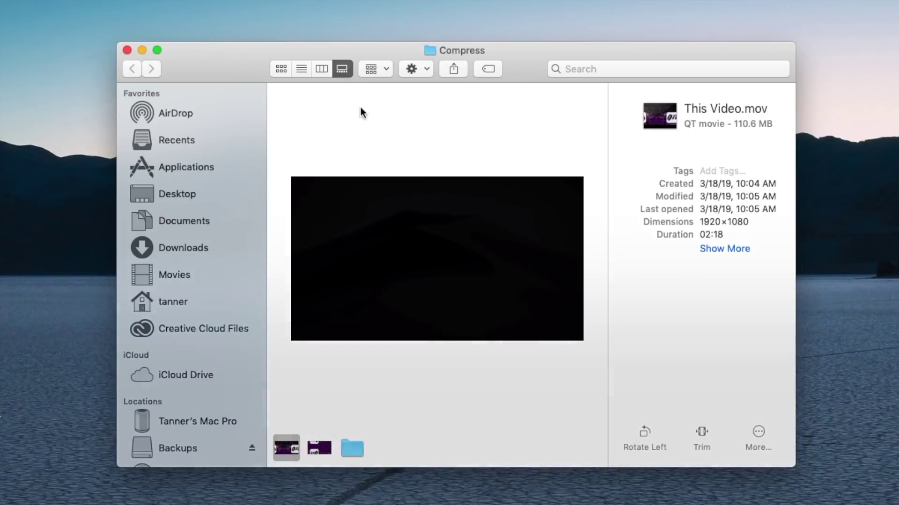
pyautogui.moveTo(689, 124); pyautogui.dragTo(780, 123)
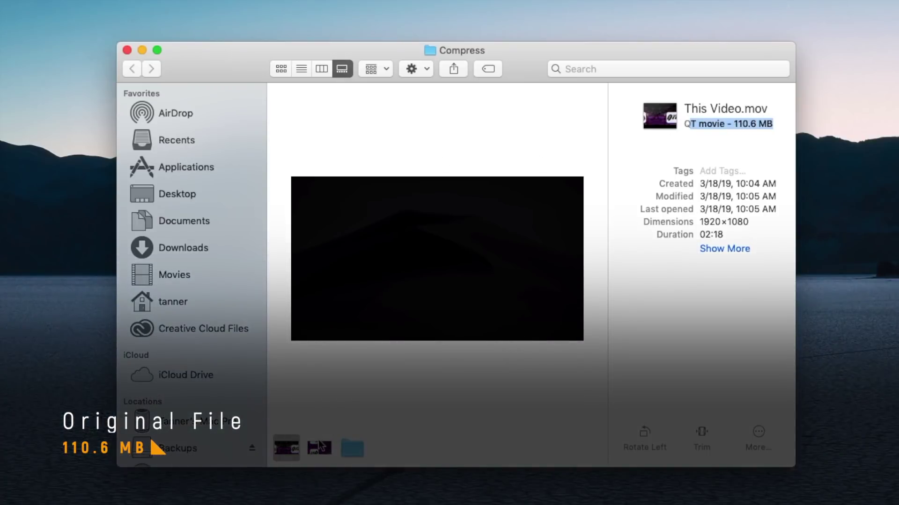
pyautogui.click(318, 447)
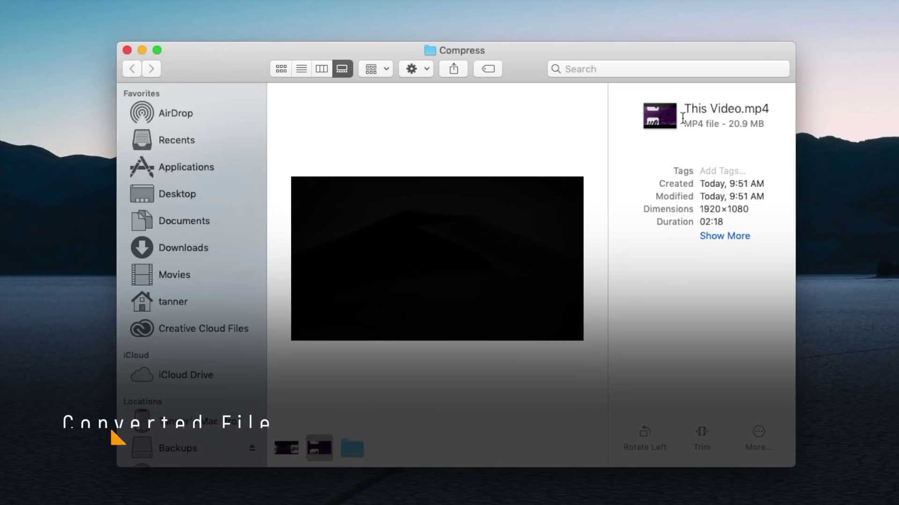
pyautogui.moveTo(681, 123); pyautogui.dragTo(782, 122)
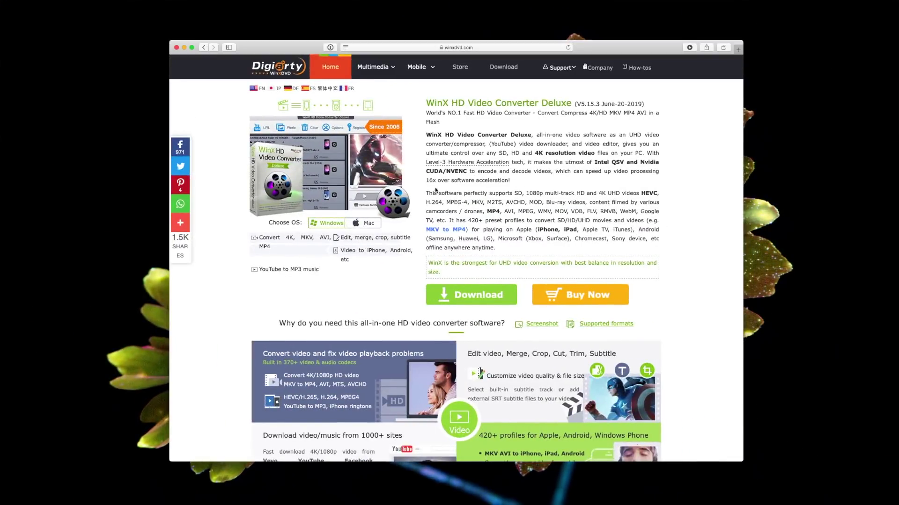
# Select the 'This software perfectly supports…' description text on the product page
pyautogui.moveTo(425, 193); pyautogui.dragTo(602, 276)
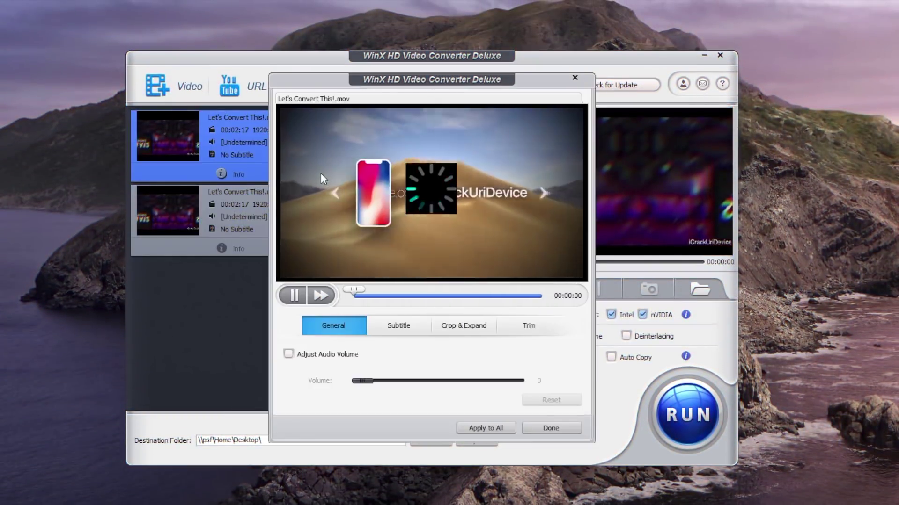
# Enable cropping and set a 1260×520 crop box around the frame centre
pyautogui.click(459, 326)
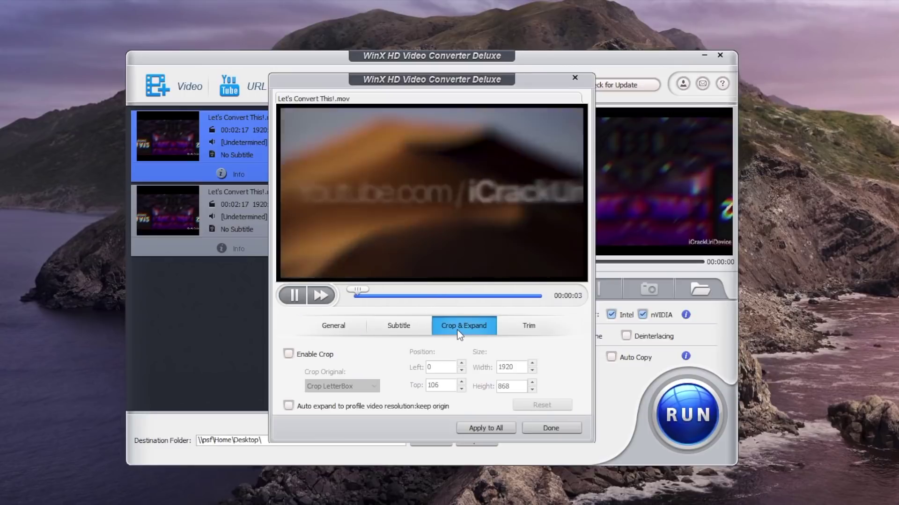
pyautogui.click(288, 354)
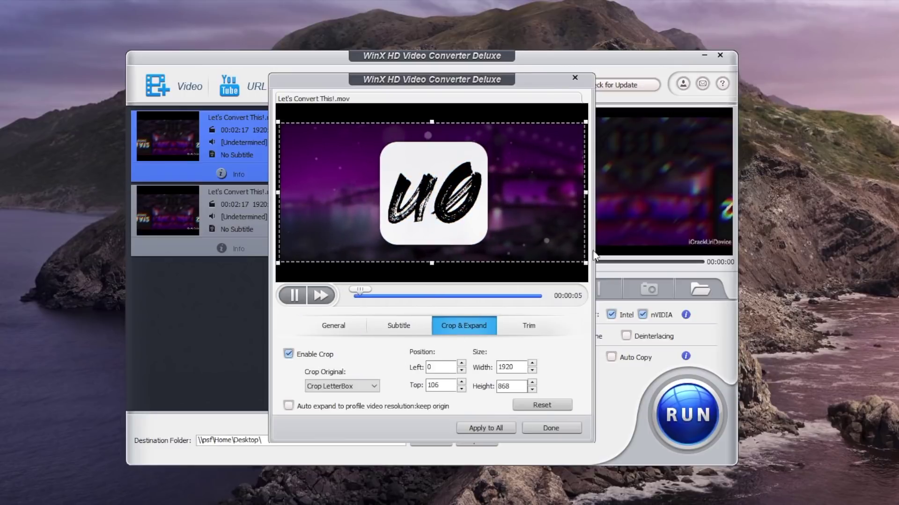
pyautogui.moveTo(497, 215); pyautogui.dragTo(476, 205)
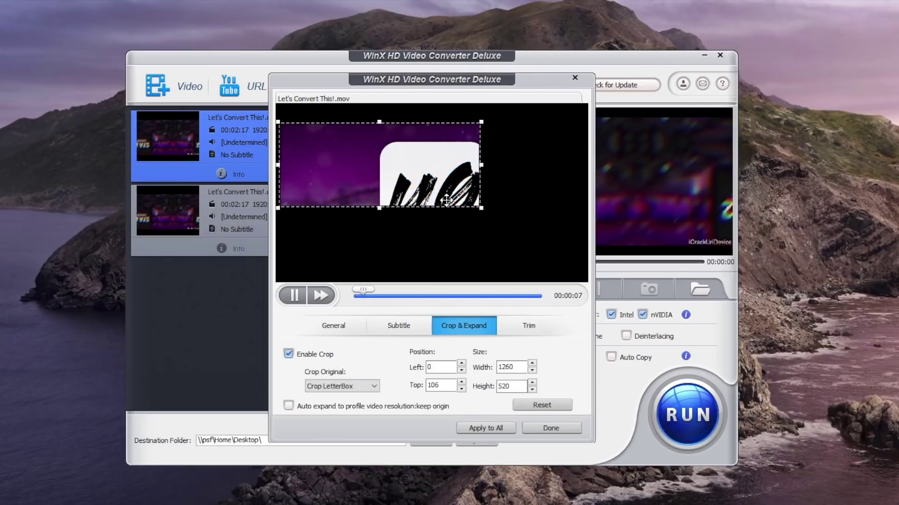
pyautogui.moveTo(403, 171); pyautogui.dragTo(464, 204)
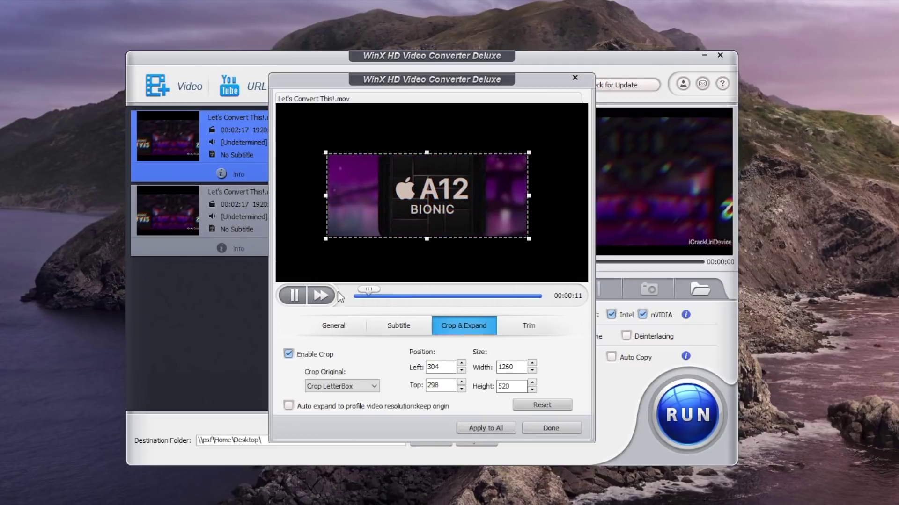
pyautogui.click(294, 295)
# Enable trimming from 00:01:06 to 00:01:32 and confirm the edits
pyautogui.click(523, 327)
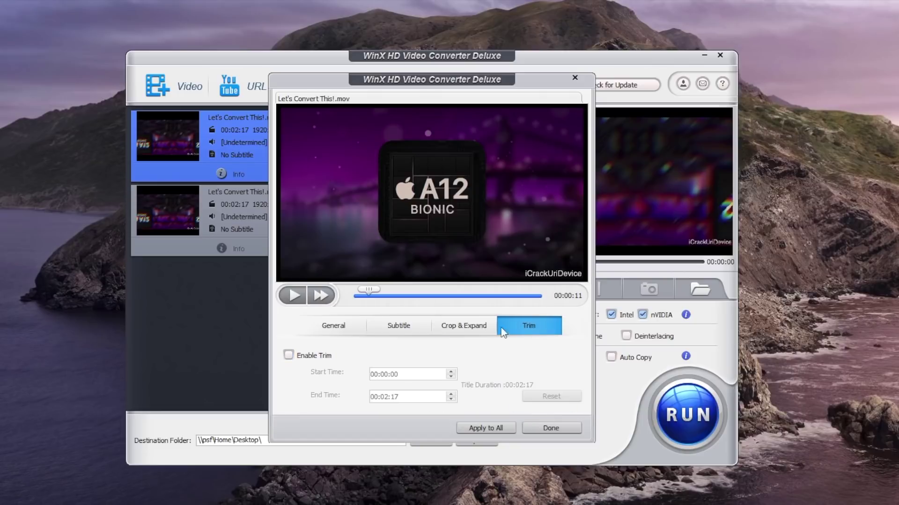
pyautogui.click(288, 355)
pyautogui.moveTo(353, 303); pyautogui.dragTo(442, 304)
pyautogui.moveTo(545, 303); pyautogui.dragTo(485, 303)
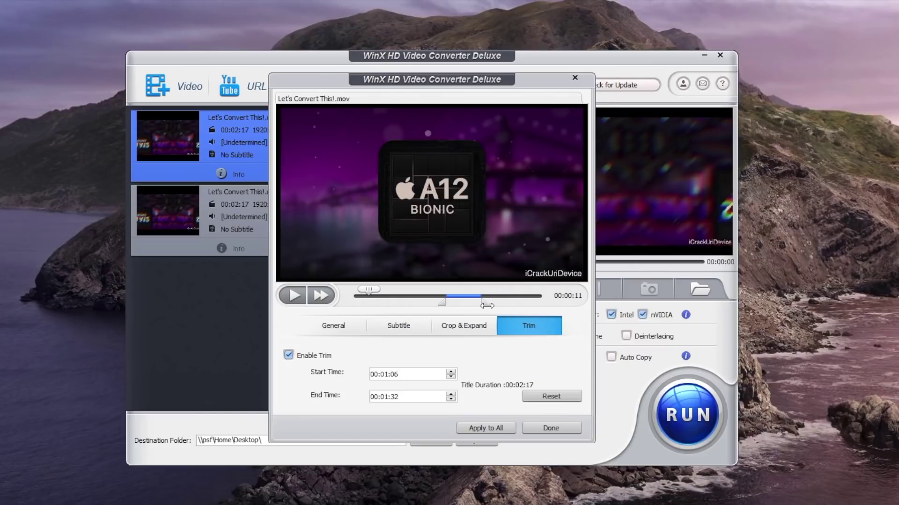
pyautogui.click(543, 428)
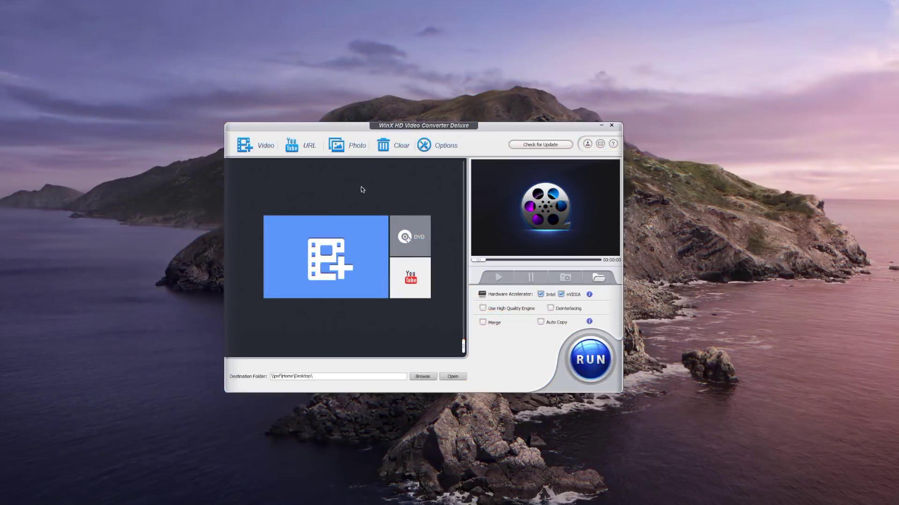
# Add the Let's Convert This! MOV file from the Desktop to the converter
pyautogui.click(258, 149)
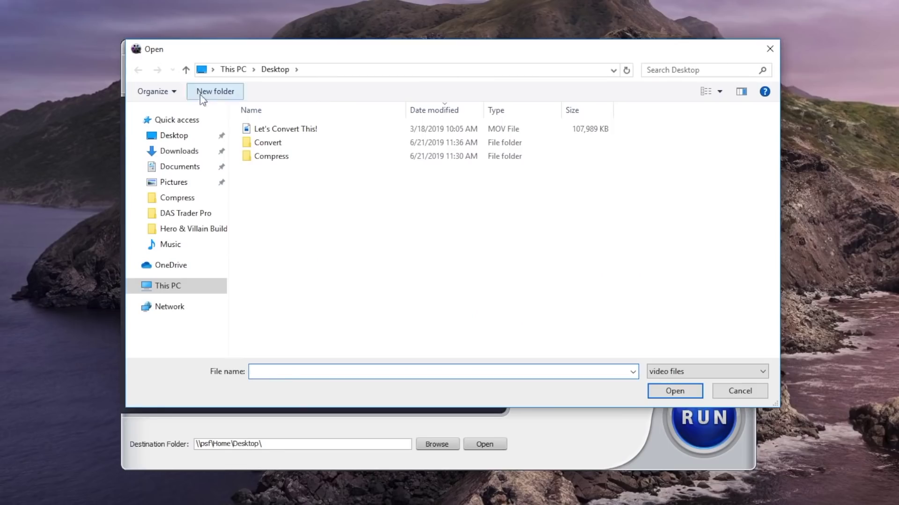
pyautogui.click(268, 129)
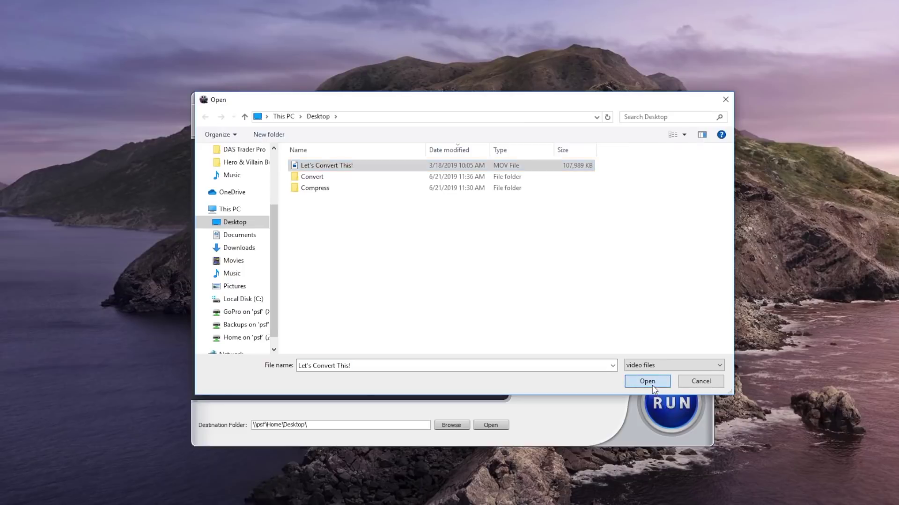
pyautogui.click(678, 393)
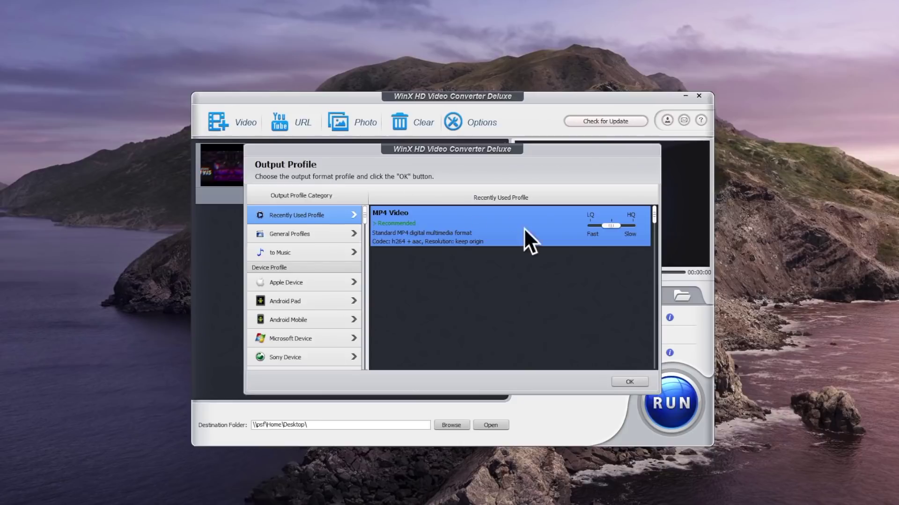
# Choose MP4 Video from Recently Used Profiles, outputting Let's Convert This!.mp4
pyautogui.click(280, 283)
pyautogui.click(294, 218)
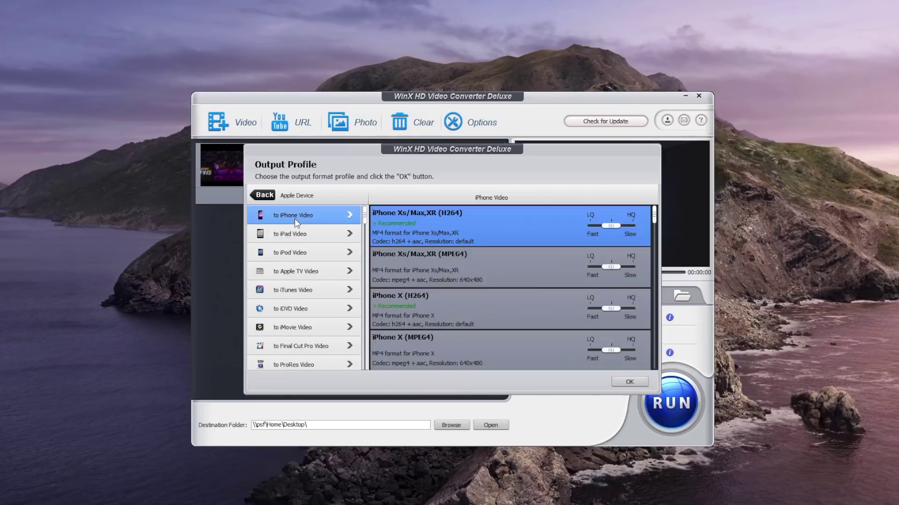
pyautogui.moveTo(654, 216)
pyautogui.mouseDown()
pyautogui.moveTo(650, 362)
pyautogui.moveTo(643, 291)
pyautogui.moveTo(654, 214)
pyautogui.mouseUp()
pyautogui.click(261, 195)
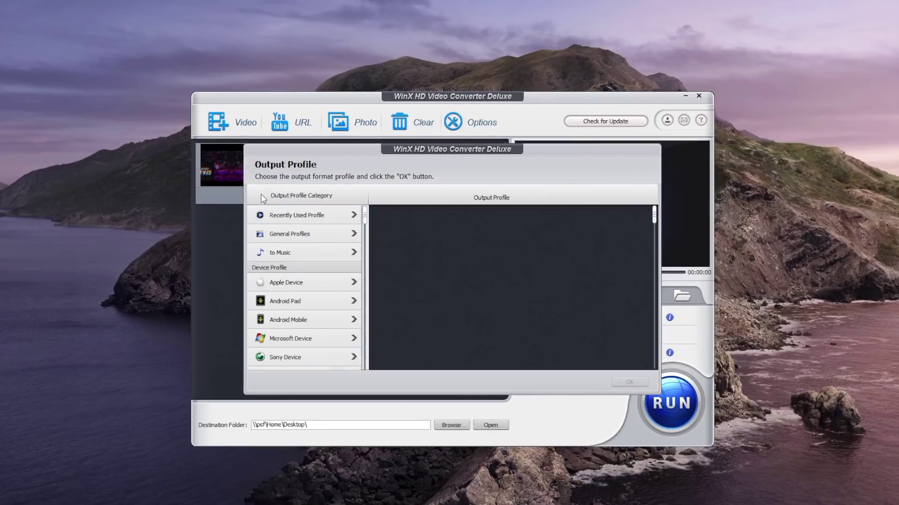
pyautogui.click(277, 214)
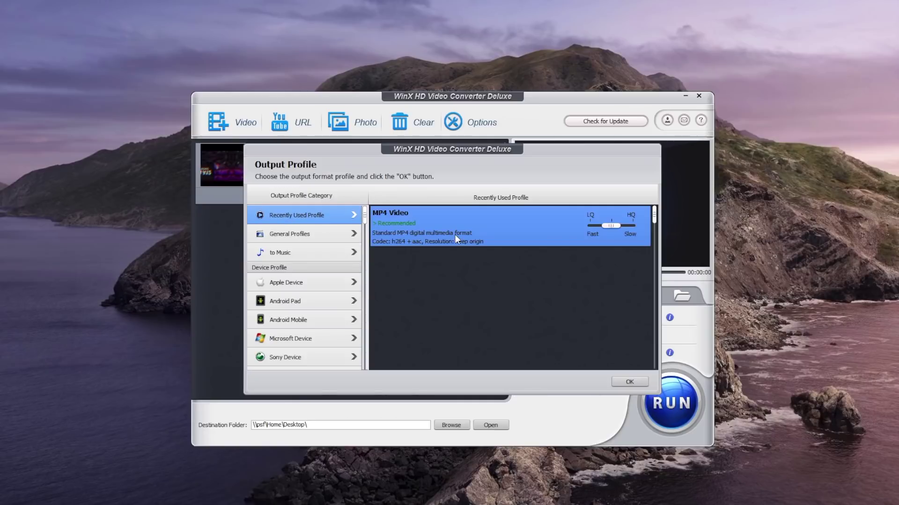
pyautogui.click(619, 382)
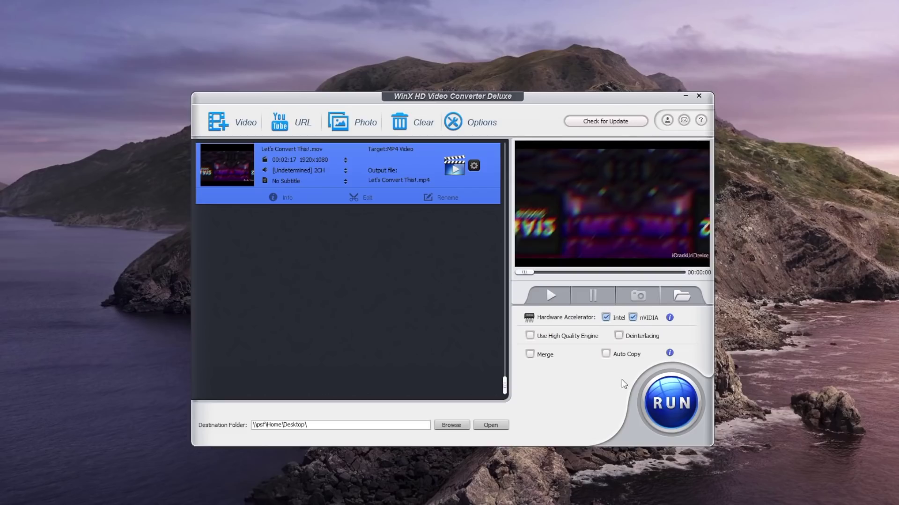
# Start converting Let's Convert This!.mov into Let's Convert This!.mp4 with RUN
pyautogui.click(665, 395)
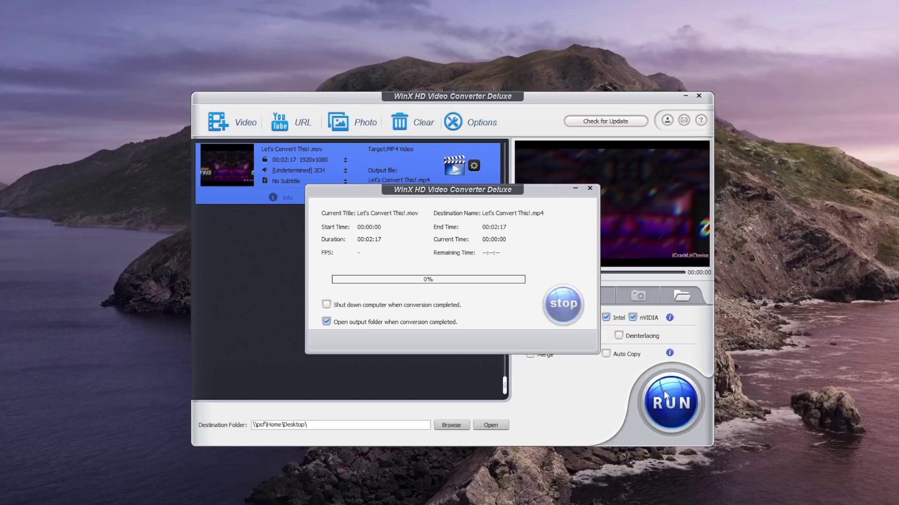